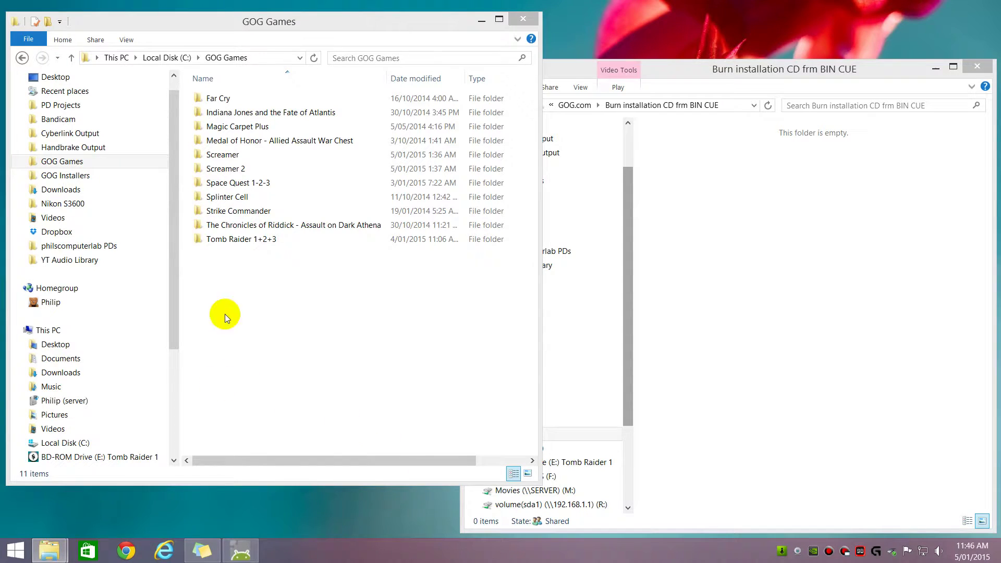
# Step: Open the Screamer 2 folder in GOG Games and scroll through its 48 files
pyautogui.doubleClick(219, 168)
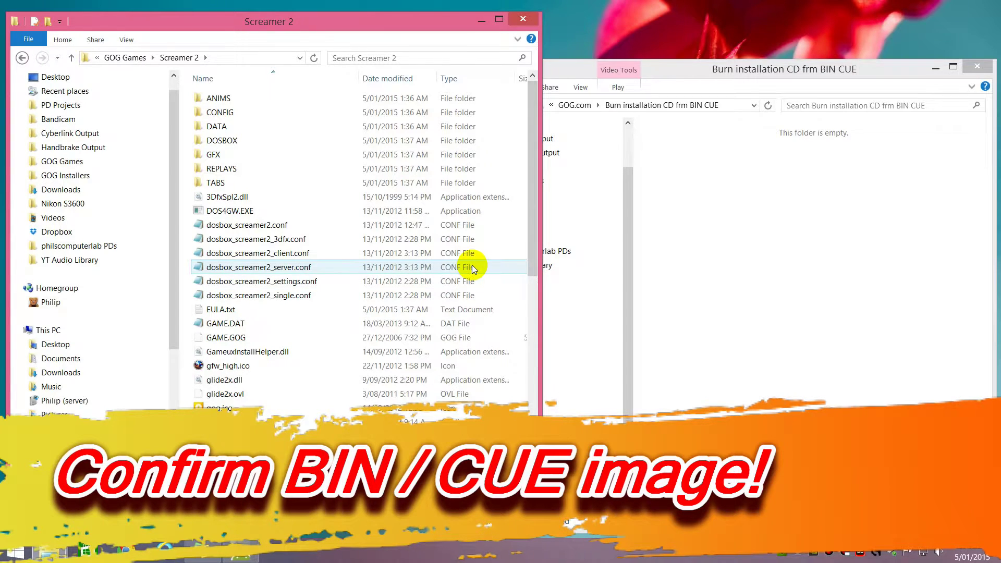
pyautogui.moveTo(534, 225); pyautogui.dragTo(531, 324)
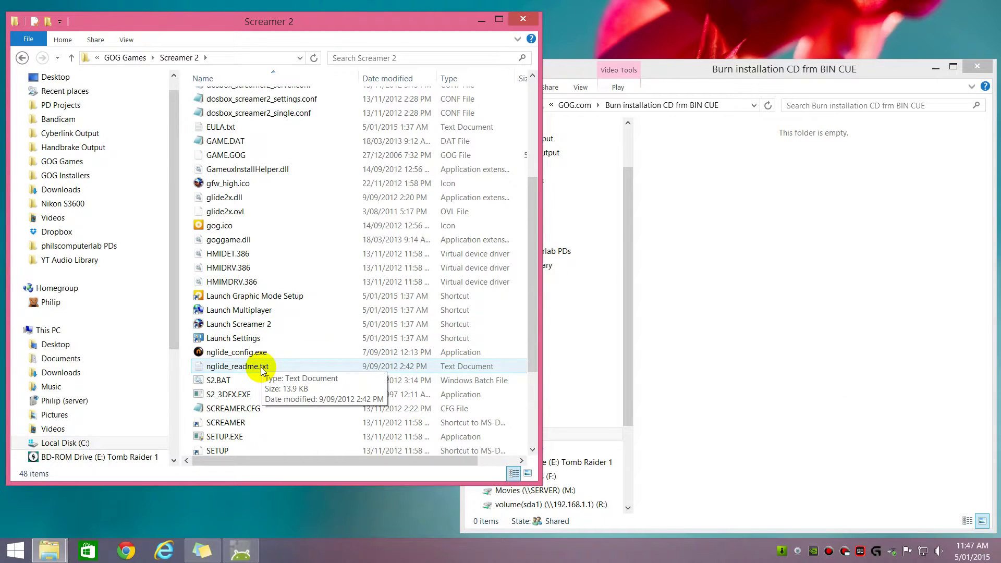
# Step: Check the Launch Screamer 2 shortcut's Target, which runs dosbox_screamer2_single.conf
pyautogui.rightClick(246, 326)
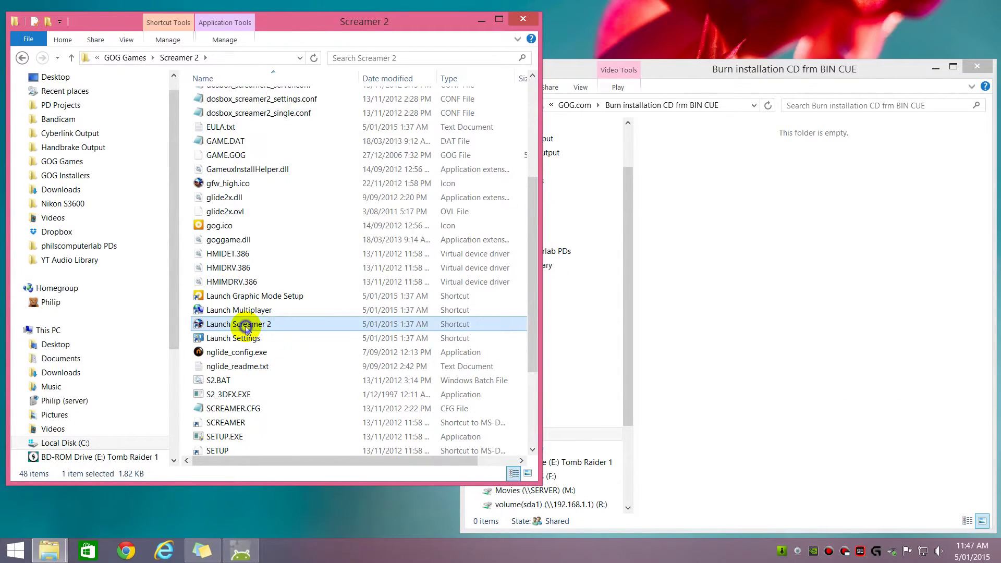
pyautogui.click(283, 320)
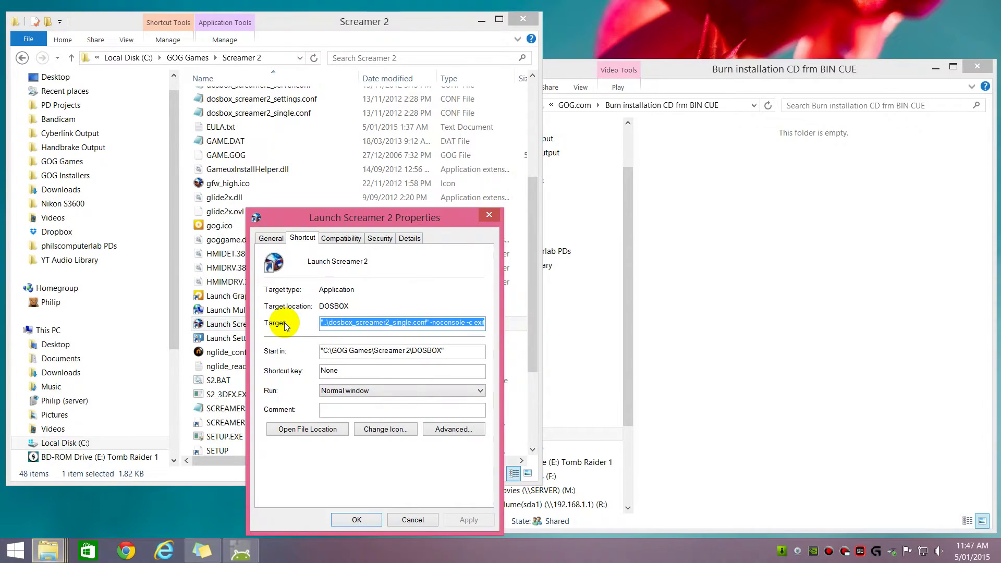
pyautogui.click(392, 322)
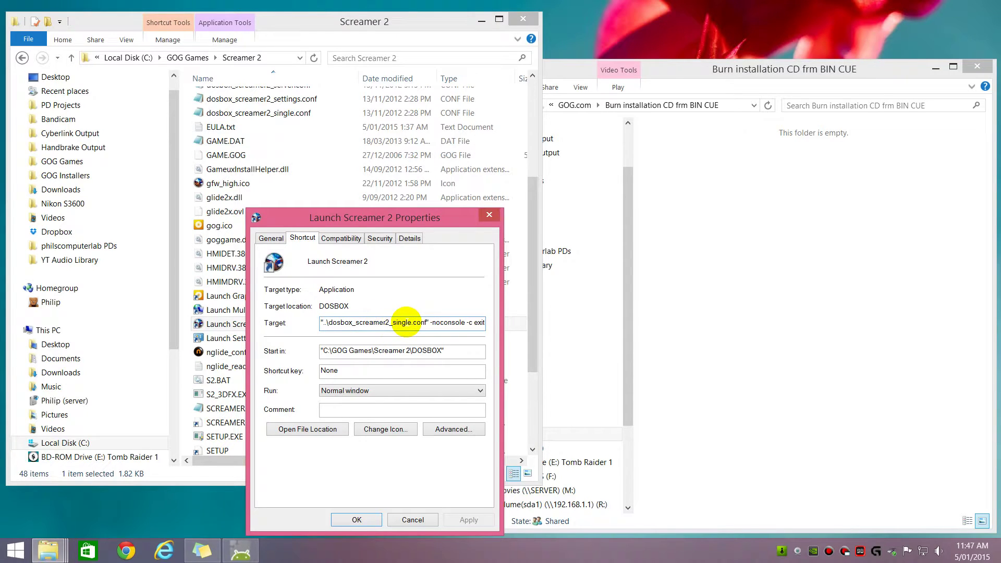
pyautogui.click(489, 215)
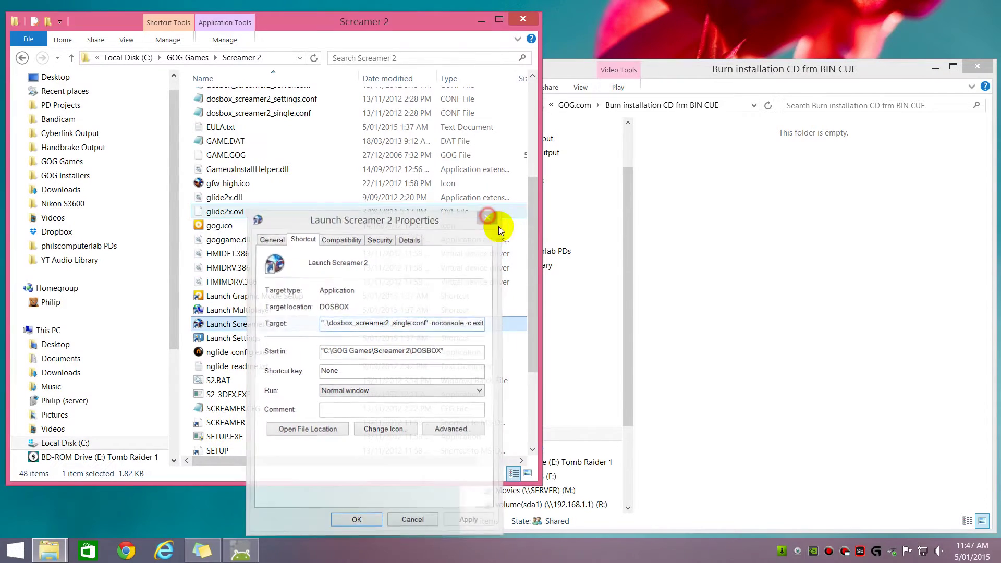
pyautogui.scroll(2, 541, 206)
pyautogui.scroll(1, 537, 209)
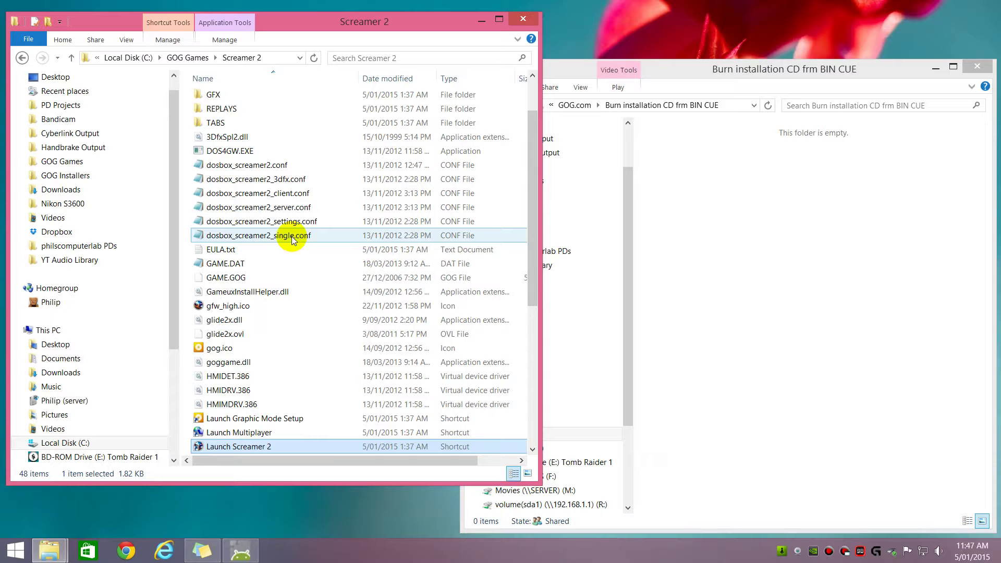
# Step: In dosbox_screamer2_single.conf, find the 'imgmount d .\GAME.DAT -t iso' line, then close Notepad
pyautogui.doubleClick(279, 237)
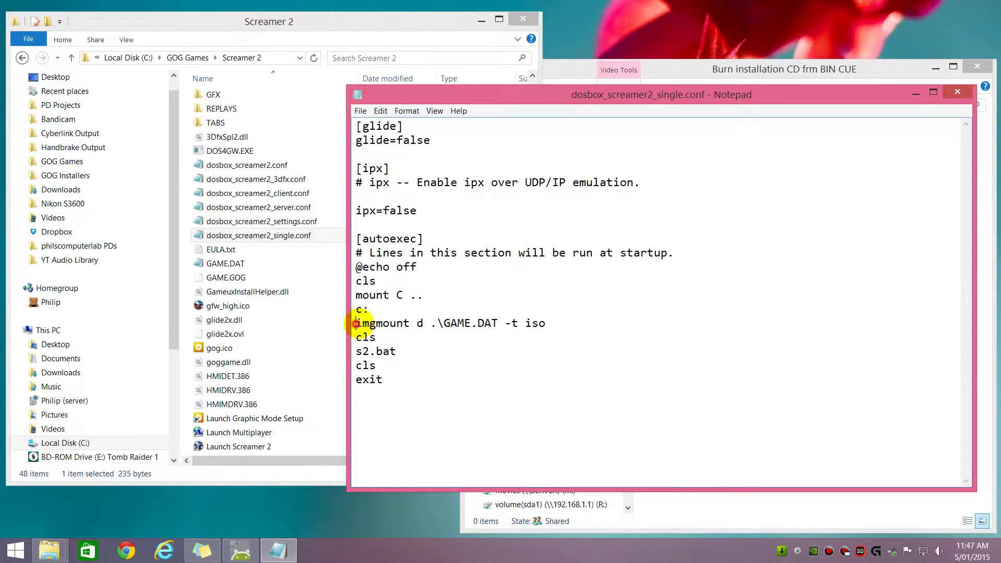
pyautogui.moveTo(355, 323); pyautogui.dragTo(559, 330)
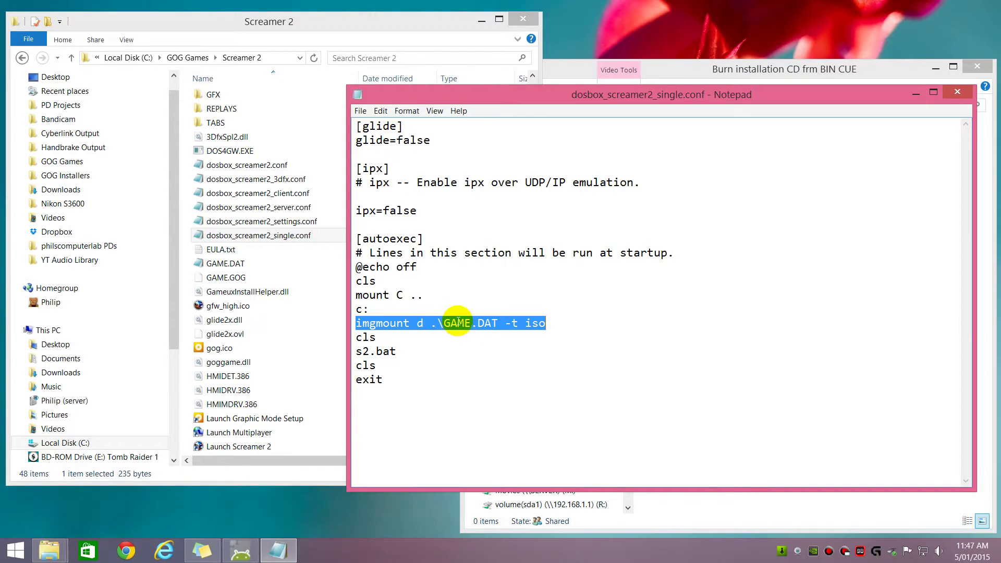
pyautogui.click(957, 92)
# Step: Widen the Explorer window to reveal the Size column and compare GAME.DAT with GAME.GOG
pyautogui.click(226, 264)
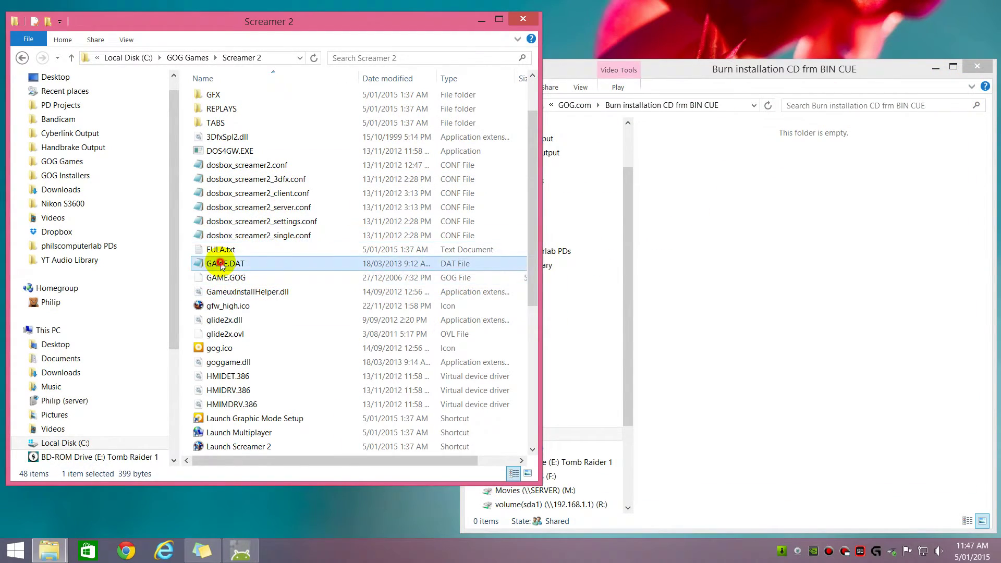
pyautogui.moveTo(540, 270); pyautogui.dragTo(733, 276)
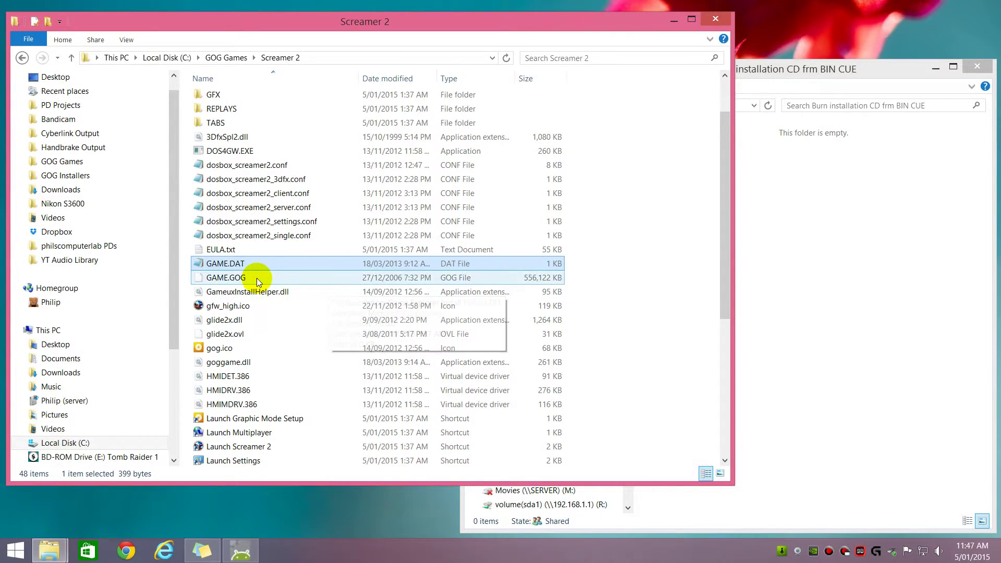
pyautogui.click(238, 278)
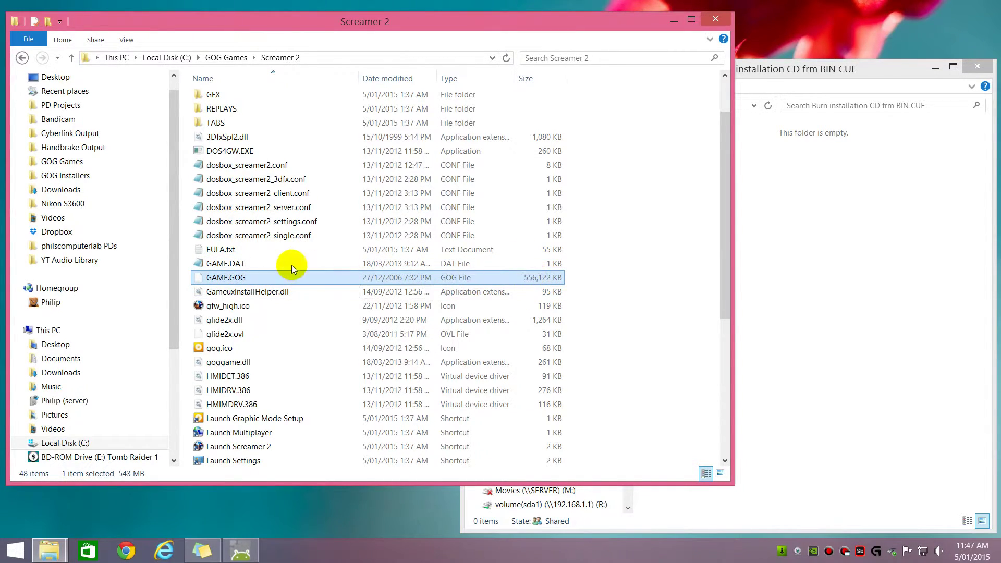
pyautogui.click(237, 262)
# Step: Read GAME.DAT in Notepad, a cue sheet pointing to GAME.GOG as binary, then close it
pyautogui.doubleClick(219, 265)
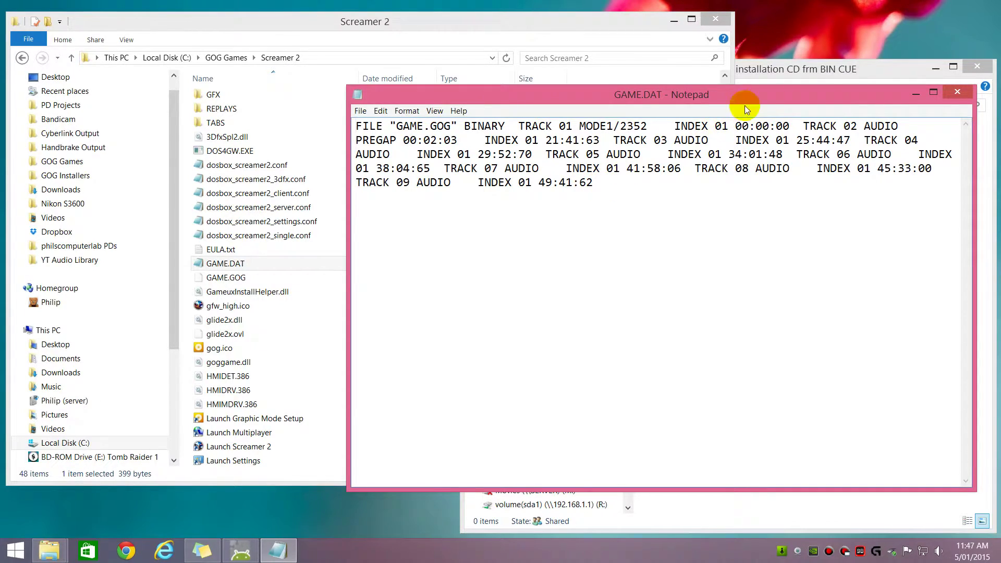
pyautogui.click(957, 92)
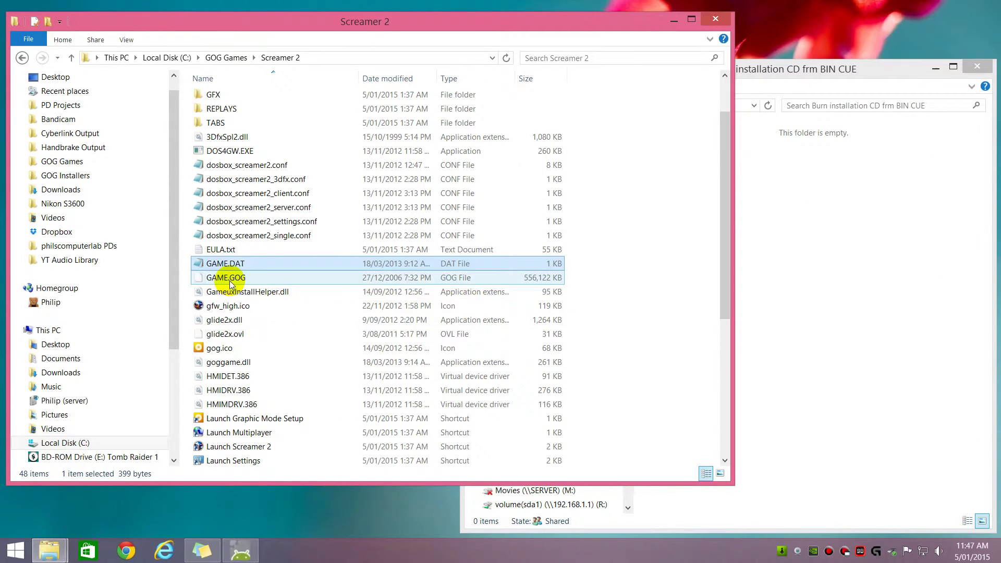
# Step: Copy GAME.GOG and GAME.DAT into the Burn installation CD frm BIN CUE folder, closing the Screamer 2 window
pyautogui.click(227, 278)
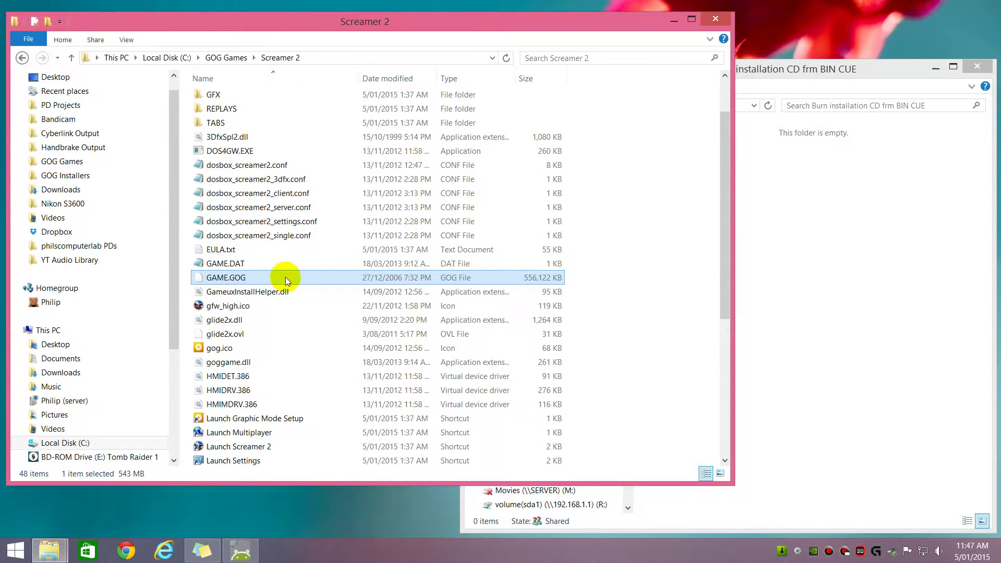
pyautogui.keyDown('ctrl'); pyautogui.click(224, 264); pyautogui.keyUp('ctrl')
pyautogui.rightClick(227, 282)
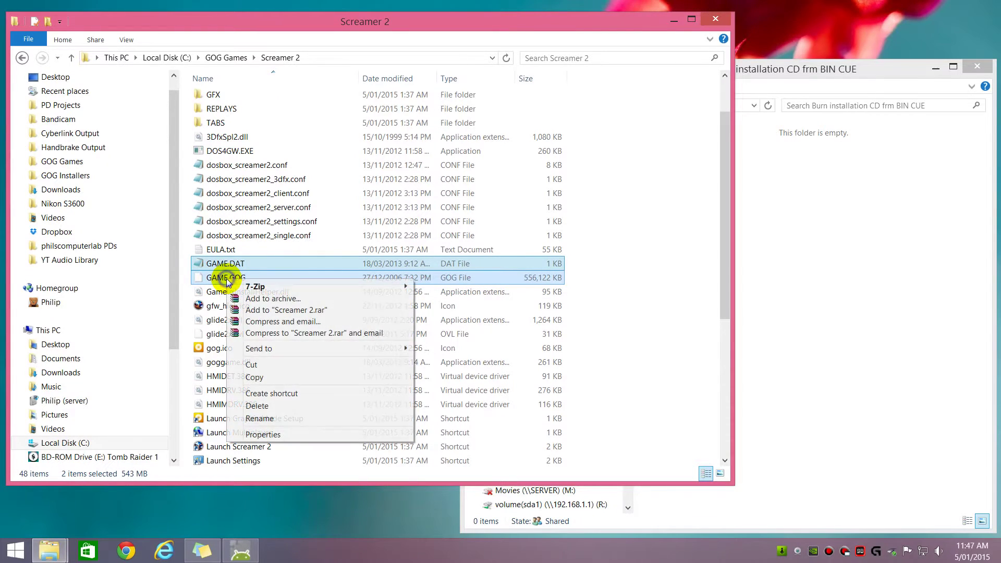
pyautogui.click(258, 377)
pyautogui.click(853, 287)
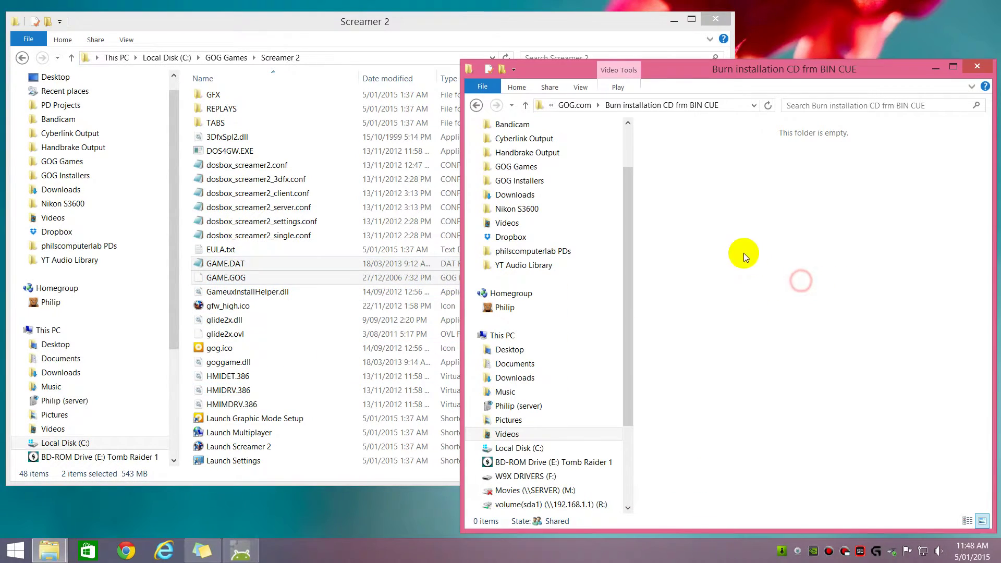
pyautogui.rightClick(715, 222)
pyautogui.click(740, 303)
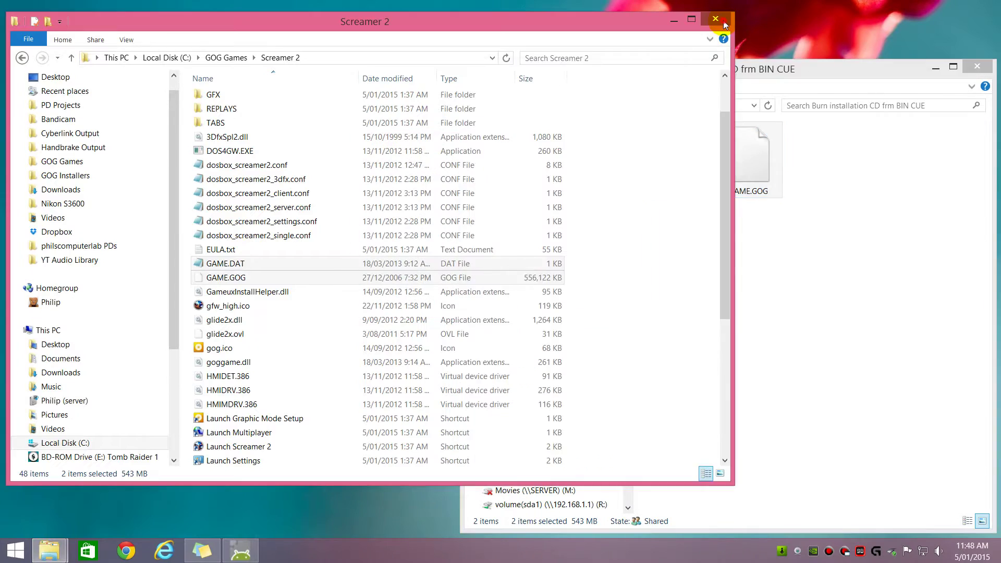
pyautogui.click(723, 20)
# Step: Rename the copied GAME.GOG to GAME.bin, accepting the extension-change warning
pyautogui.moveTo(808, 70); pyautogui.dragTo(368, 32)
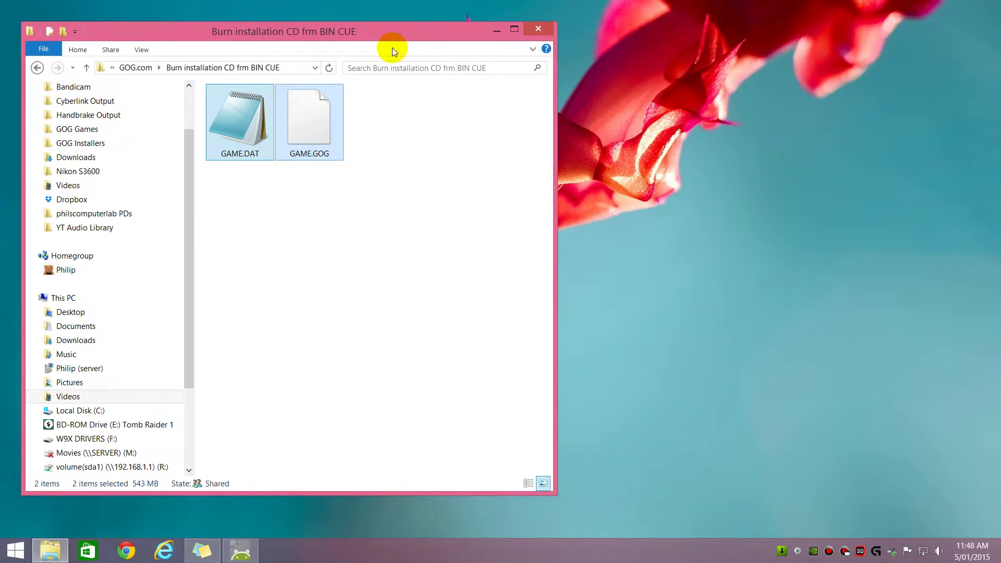
pyautogui.click(328, 257)
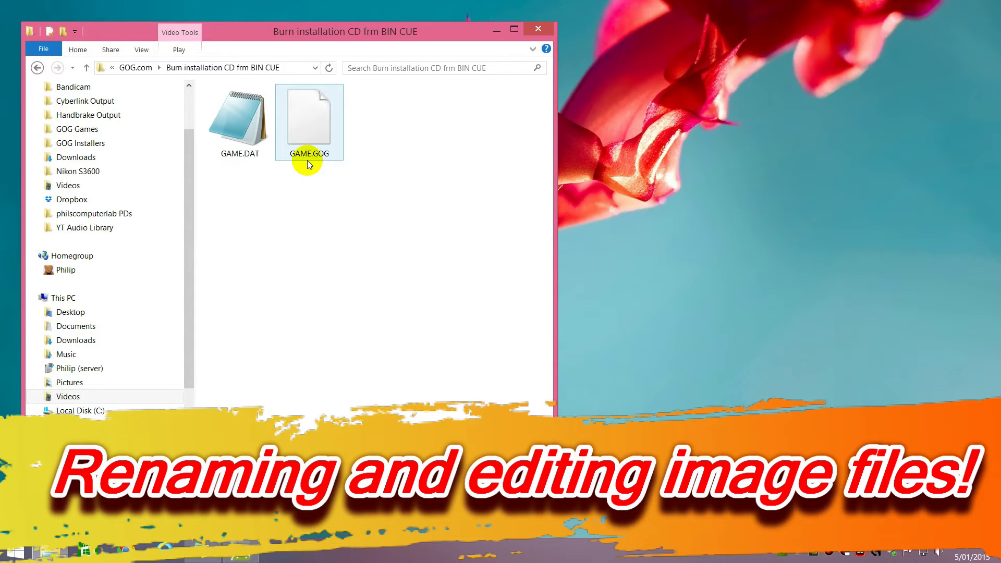
pyautogui.rightClick(310, 124)
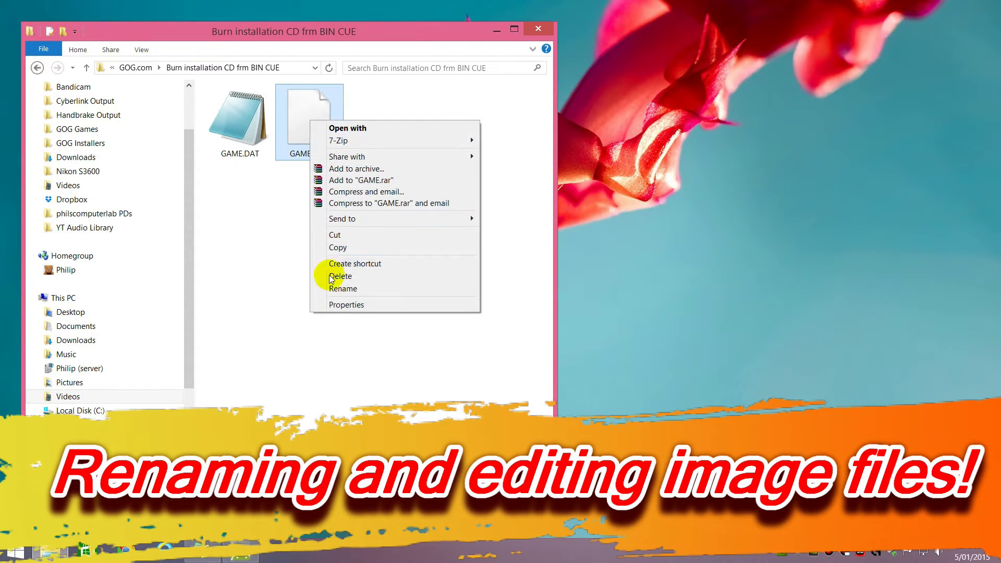
pyautogui.click(338, 288)
pyautogui.press('End')
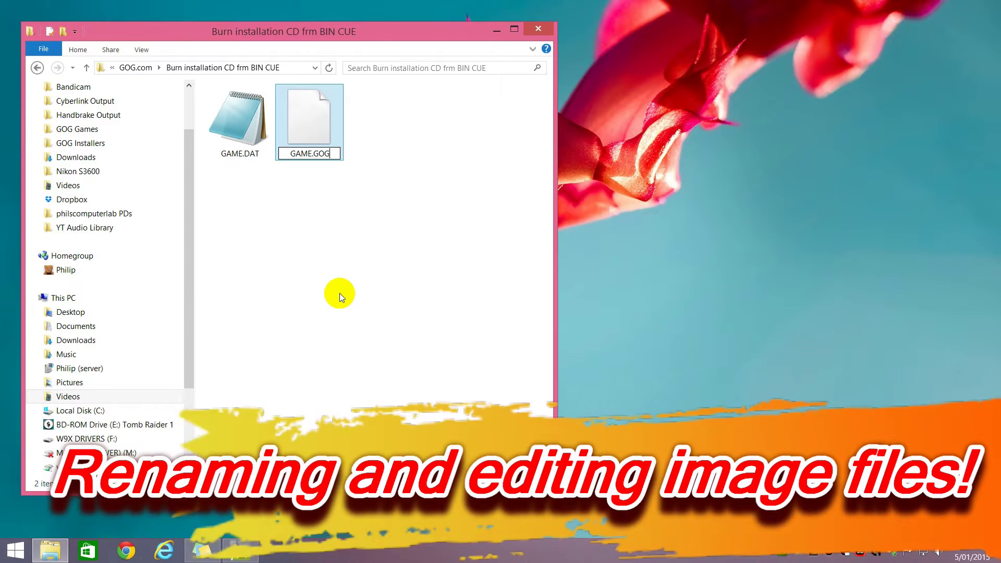
pyautogui.press('BackSpace')
pyautogui.press('BackSpace')
pyautogui.press('BackSpace')
pyautogui.write('bin')
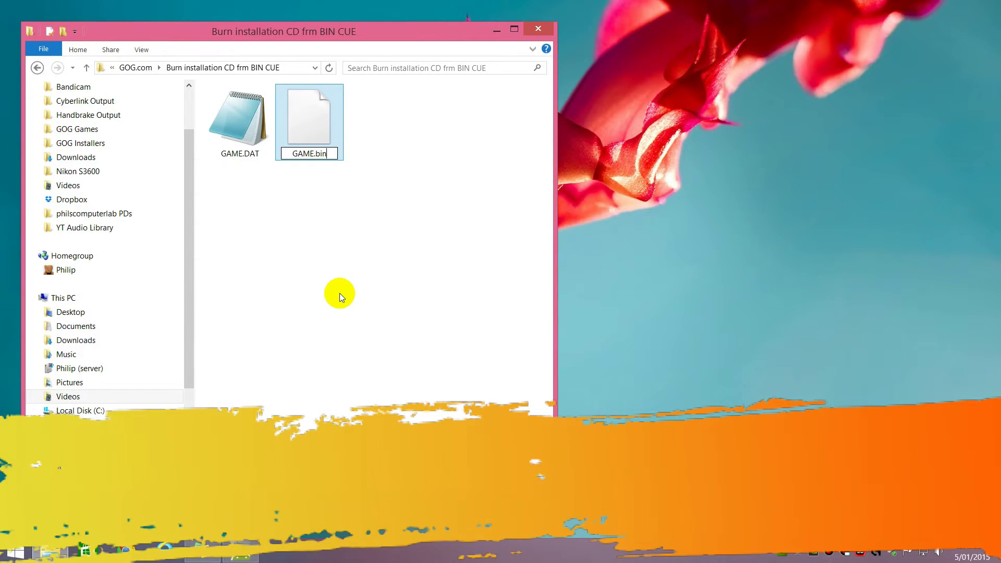
pyautogui.press('Return')
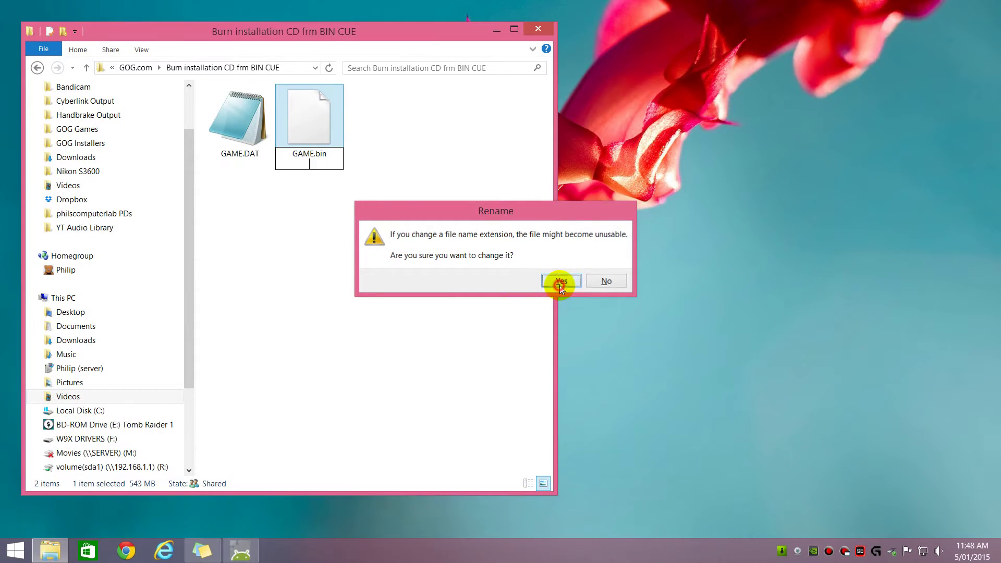
pyautogui.click(561, 281)
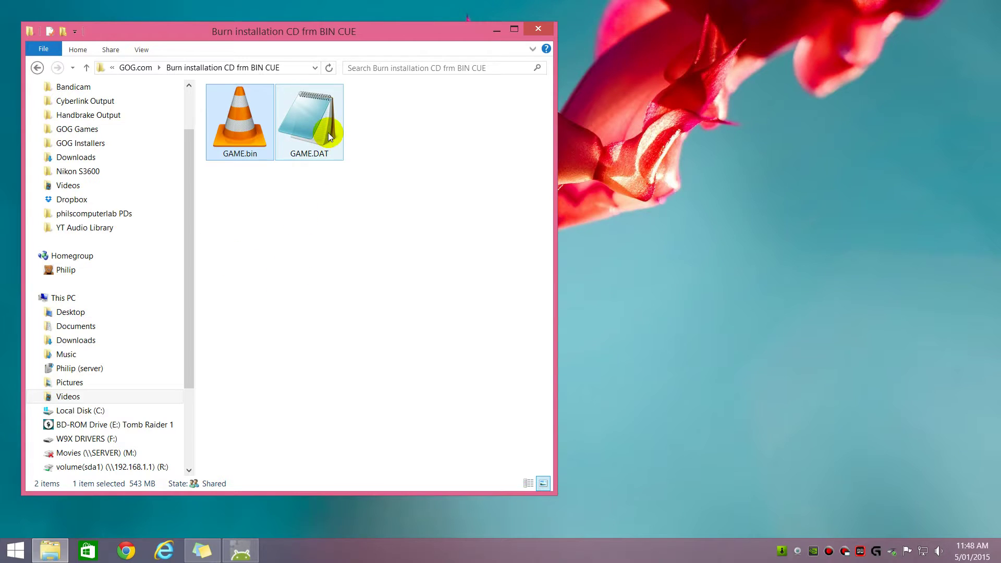
# Step: Rename the copied GAME.DAT to GAME.cue, accepting the extension-change warning
pyautogui.rightClick(311, 123)
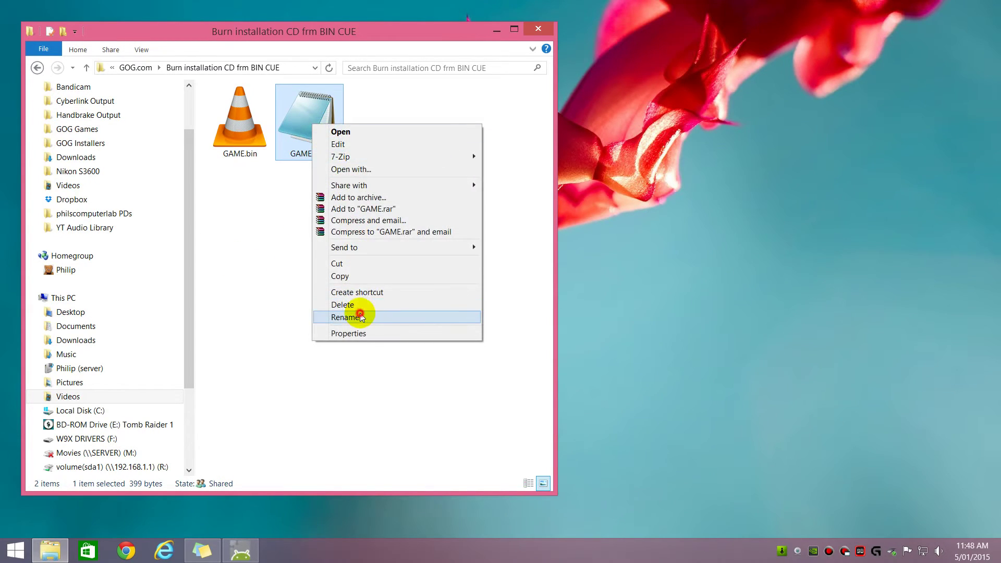
pyautogui.click(359, 315)
pyautogui.press('End')
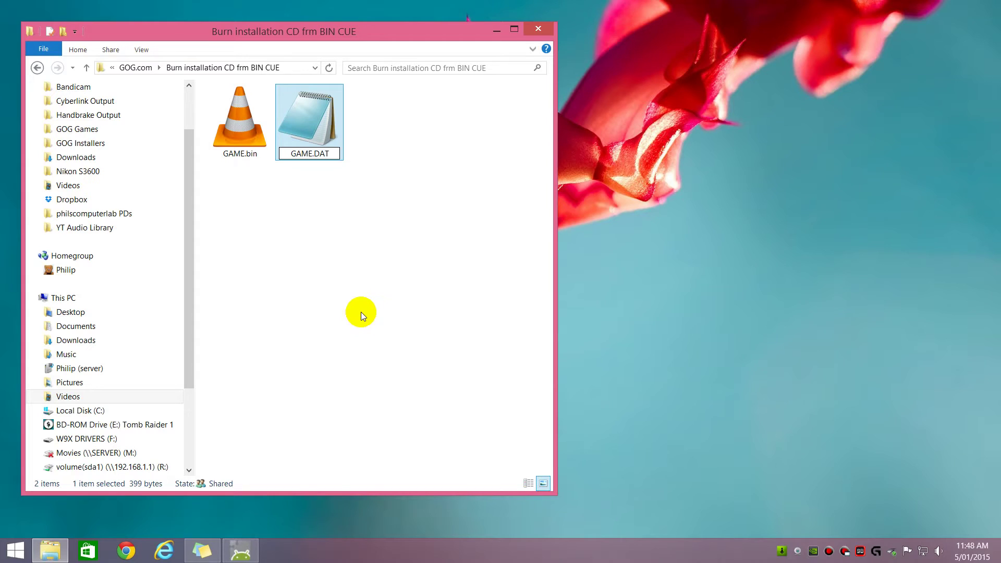
pyautogui.press('BackSpace')
pyautogui.press('BackSpace')
pyautogui.press('BackSpace')
pyautogui.write('cue')
pyautogui.press('Return')
pyautogui.click(573, 283)
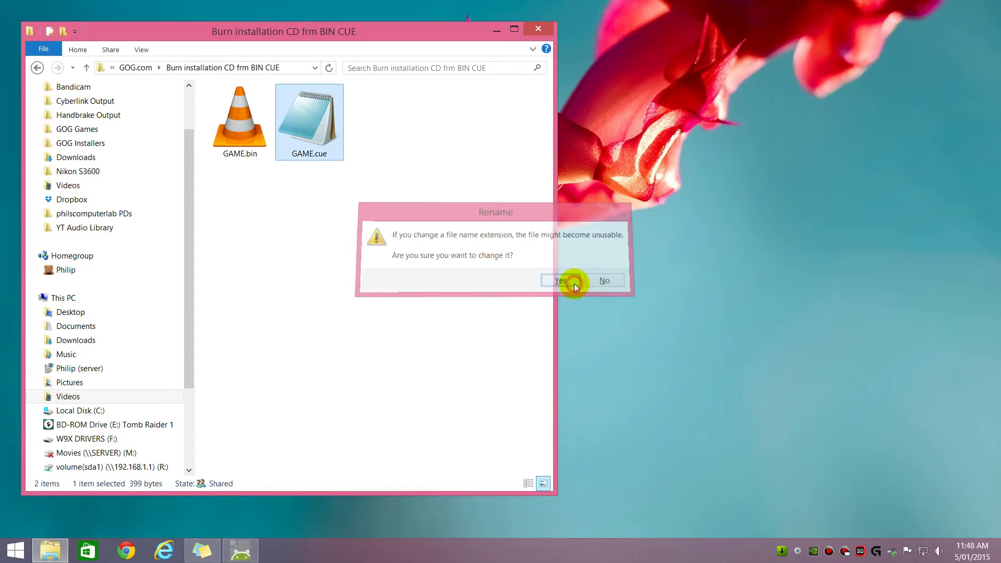
# Step: Edit GAME.cue so its FILE line reads GAME.BIN instead of GAME.GOG, and save it
pyautogui.doubleClick(308, 129)
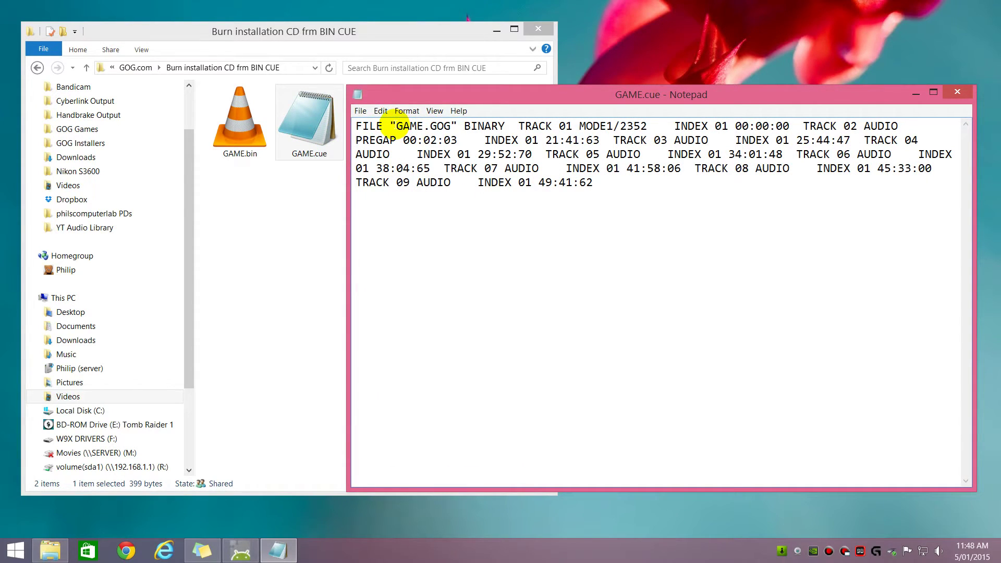
pyautogui.doubleClick(435, 125)
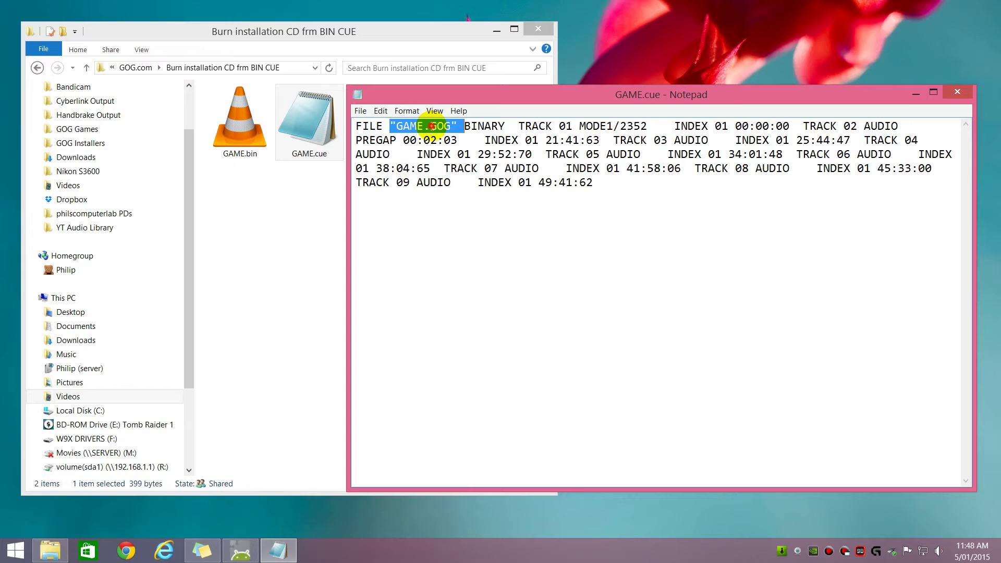
pyautogui.moveTo(431, 126); pyautogui.dragTo(449, 125)
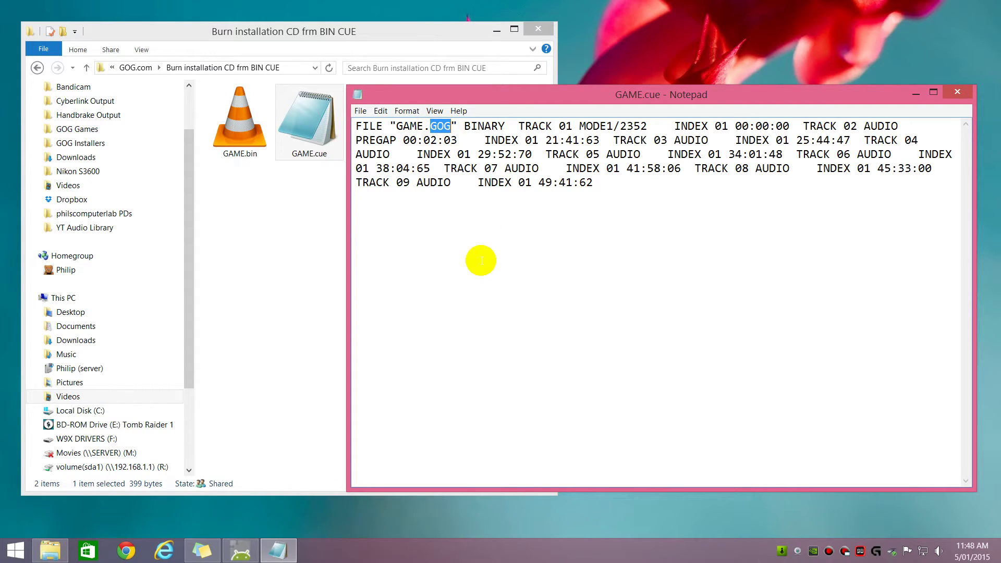
pyautogui.write('BIN')
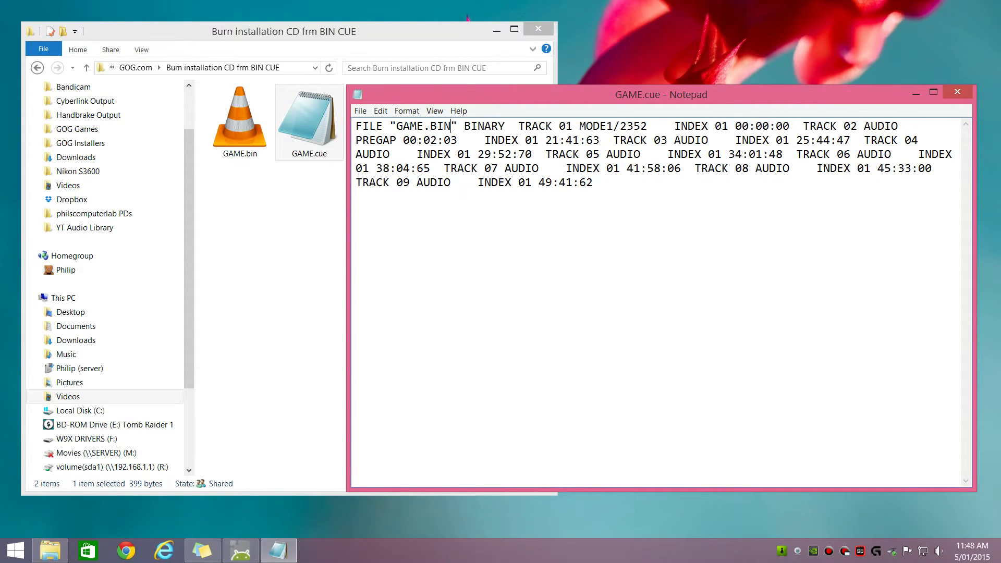
pyautogui.click(361, 111)
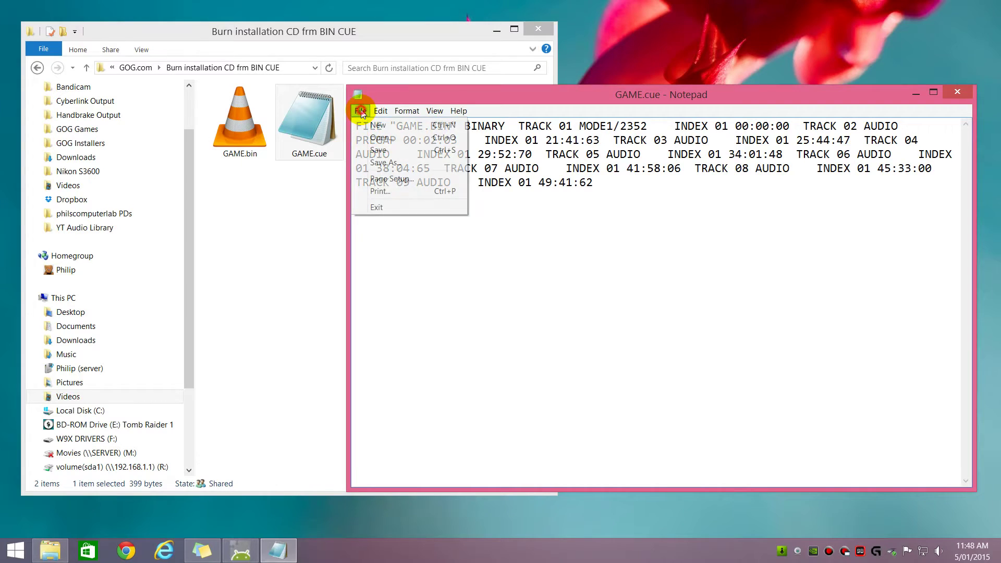
pyautogui.click(378, 150)
# Step: Close the saved cue sheet, widen the work folder window to show its full path, and open Start
pyautogui.click(957, 91)
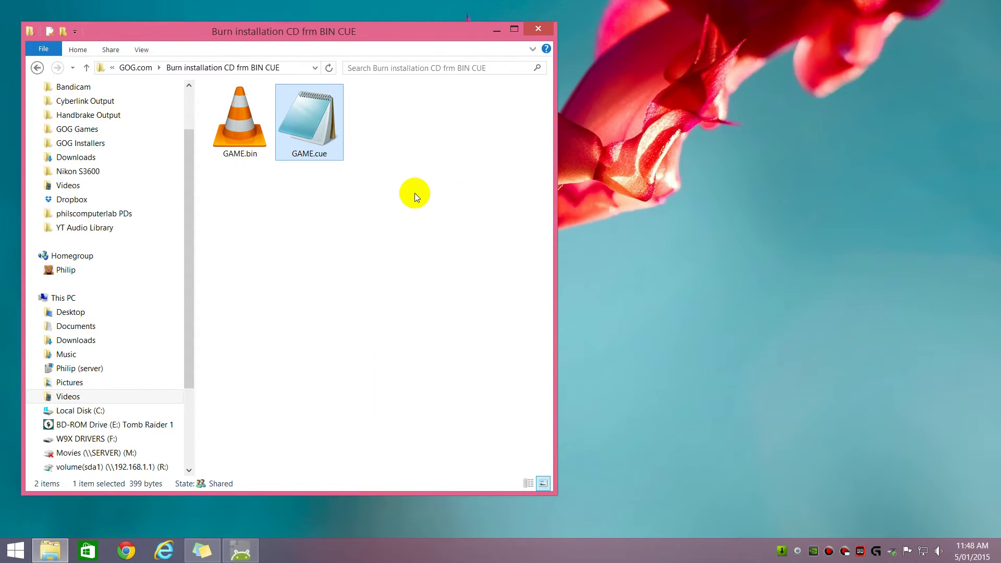
pyautogui.moveTo(556, 189); pyautogui.dragTo(695, 187)
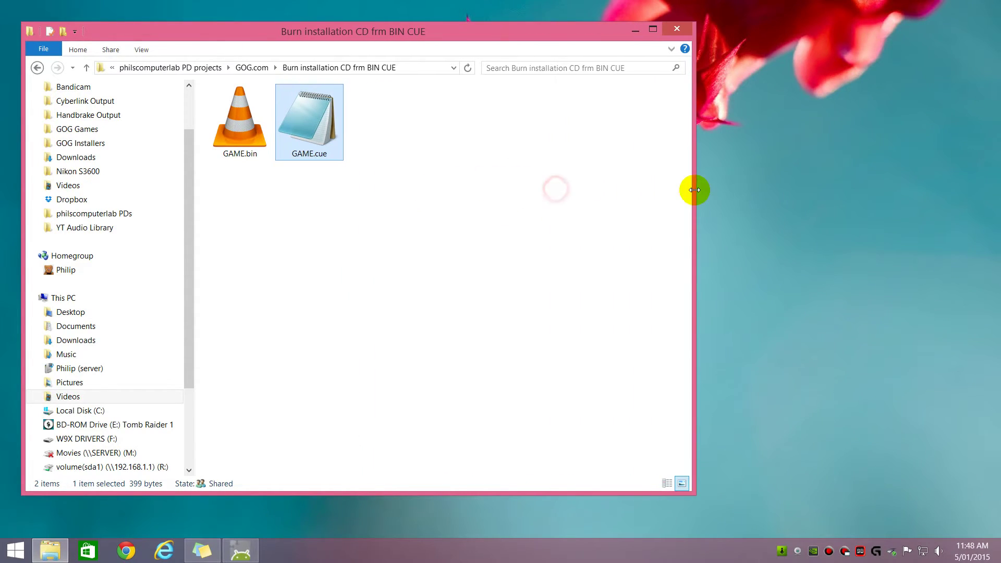
pyautogui.click(411, 68)
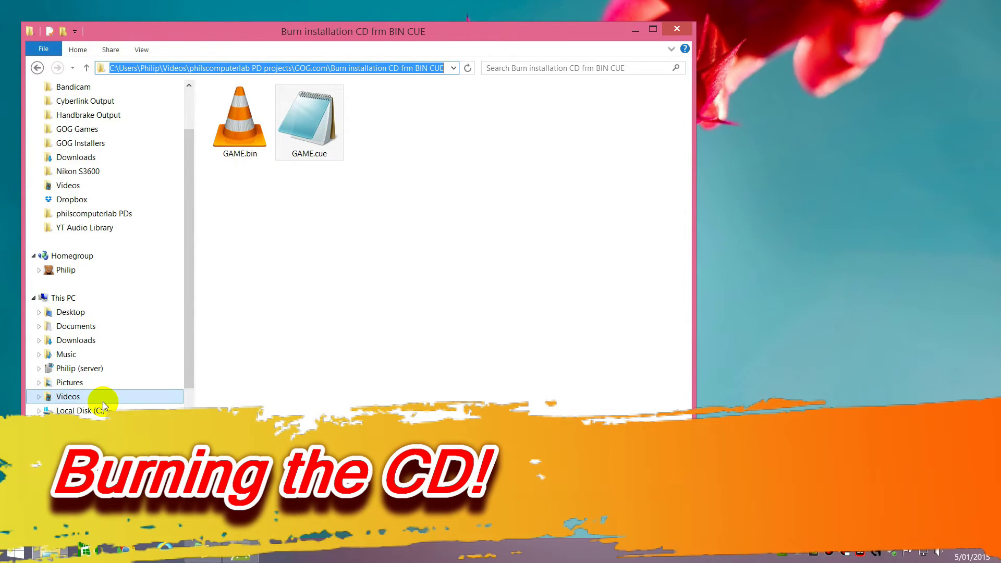
pyautogui.press('super')
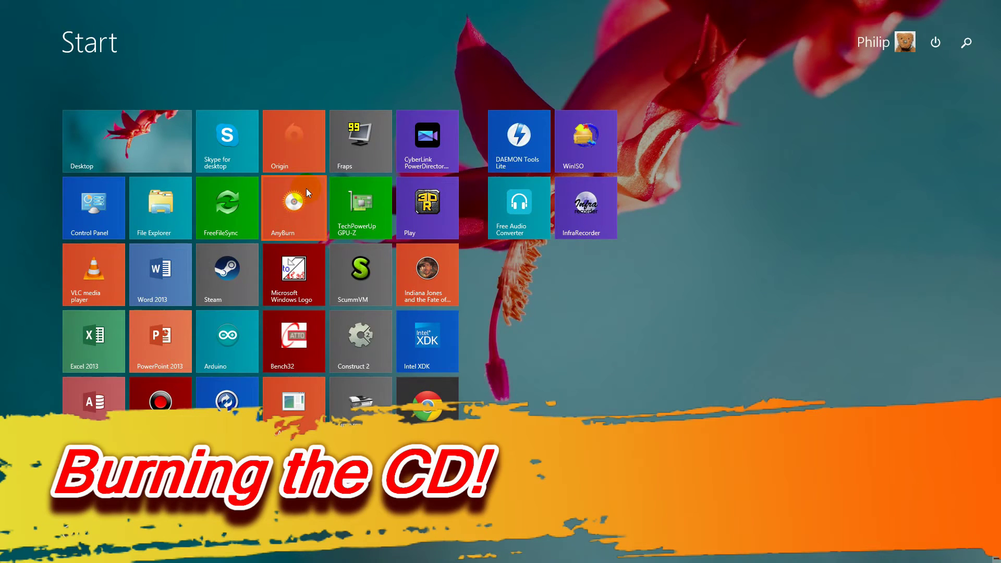
# Step: Launch AnyBurn, choose Burn image file to disc with GAME.cue as source, and start Burn Now
pyautogui.click(299, 207)
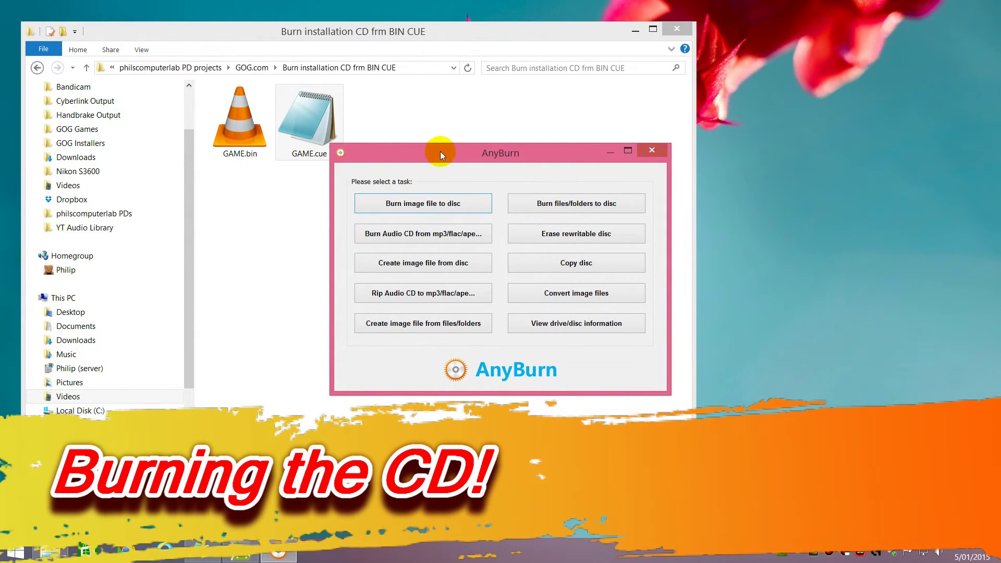
pyautogui.moveTo(439, 152); pyautogui.dragTo(629, 204)
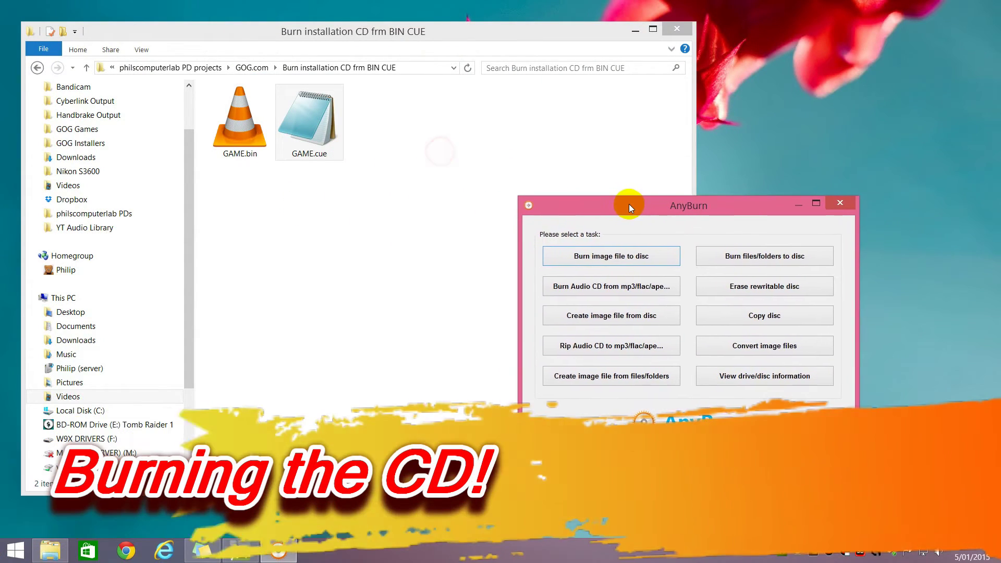
pyautogui.click(596, 258)
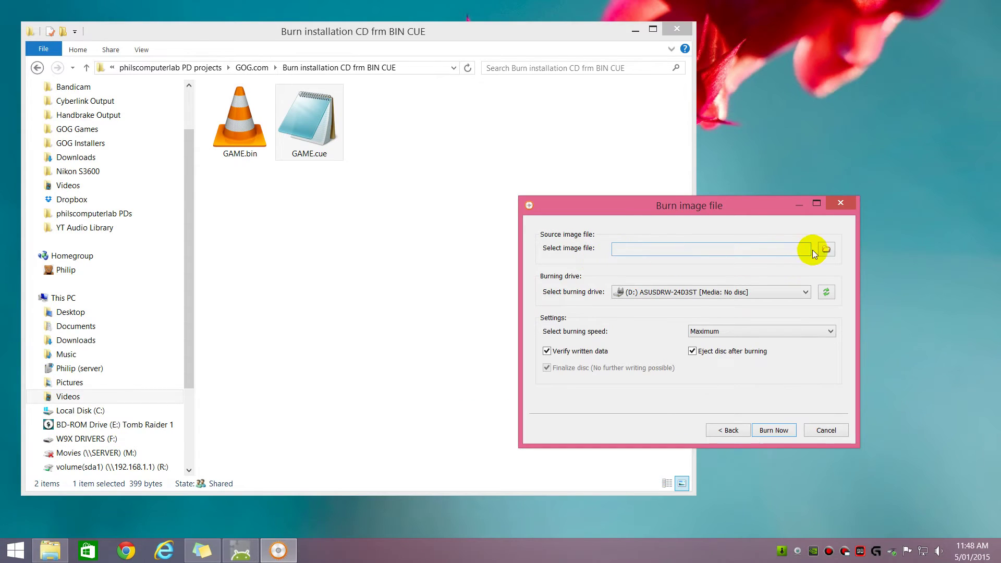
pyautogui.click(825, 249)
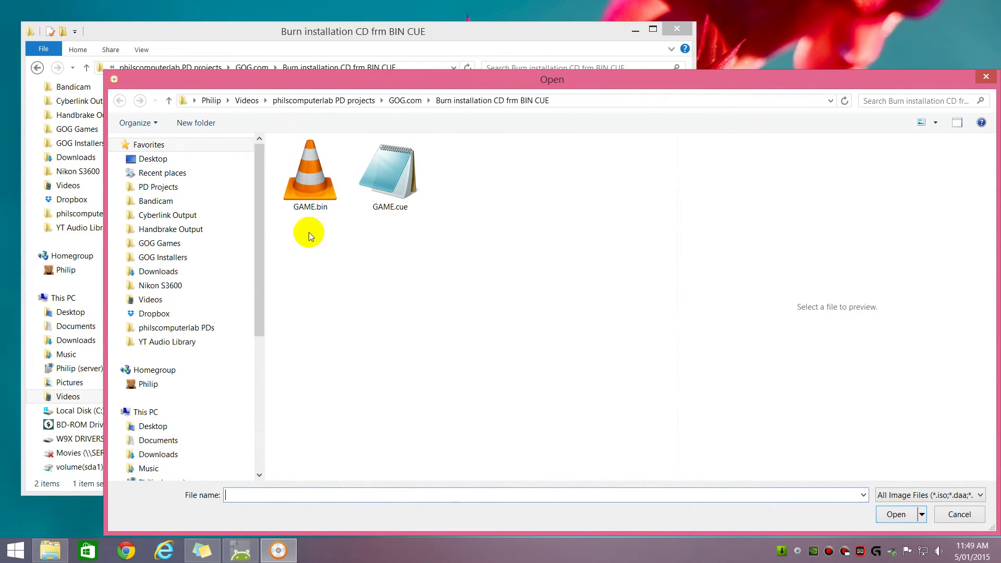
pyautogui.doubleClick(391, 174)
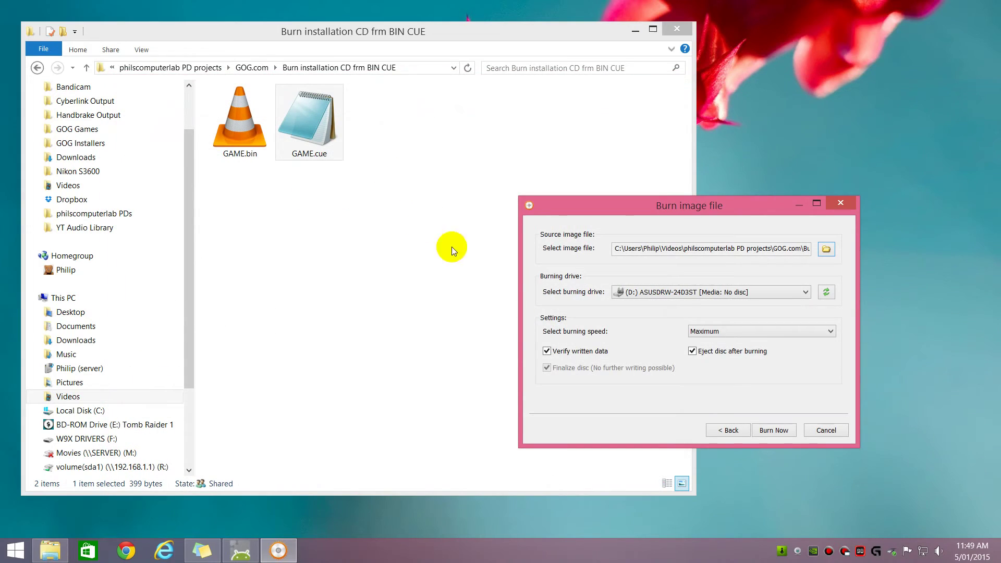
pyautogui.click(772, 430)
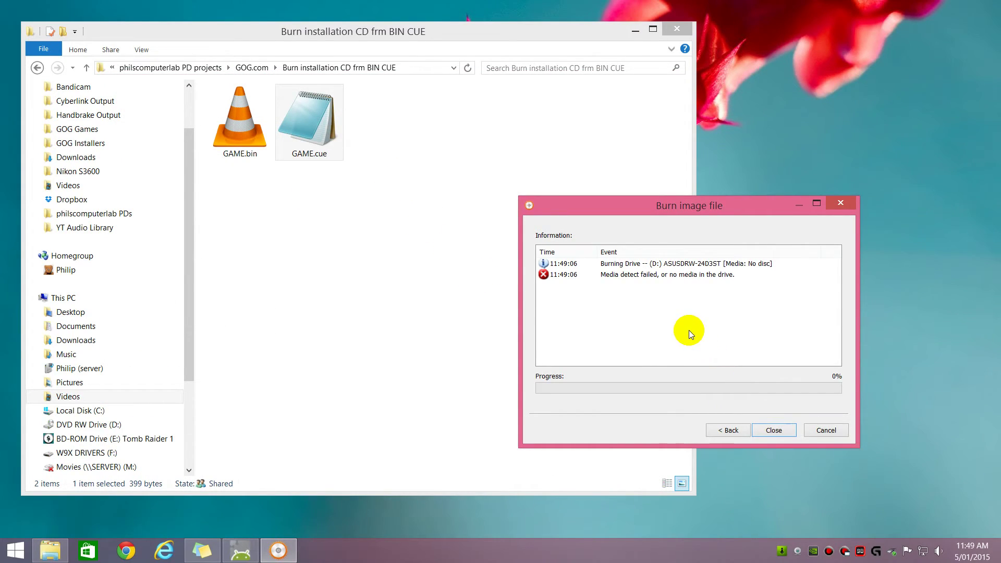